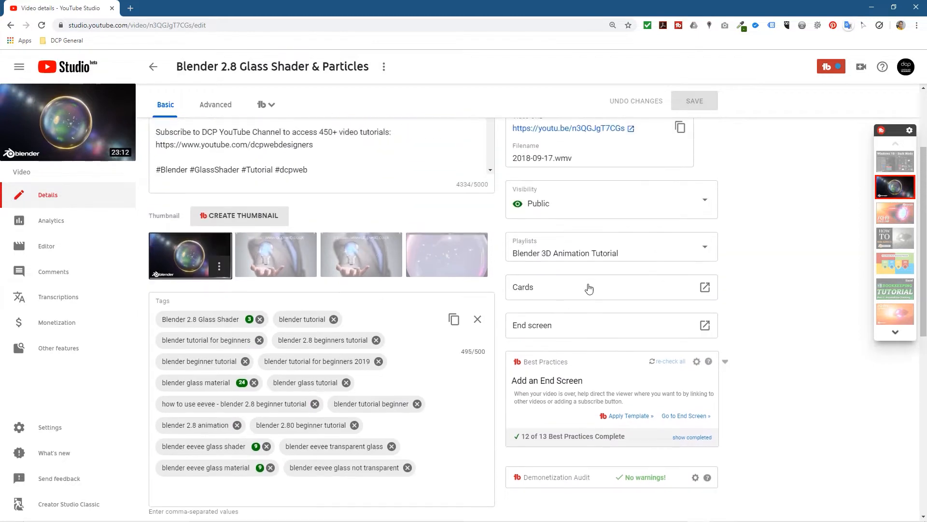
Open the video's end screen editor and apply the template with two videos flanking a subscribe circle, all at mid-height.
click(549, 329)
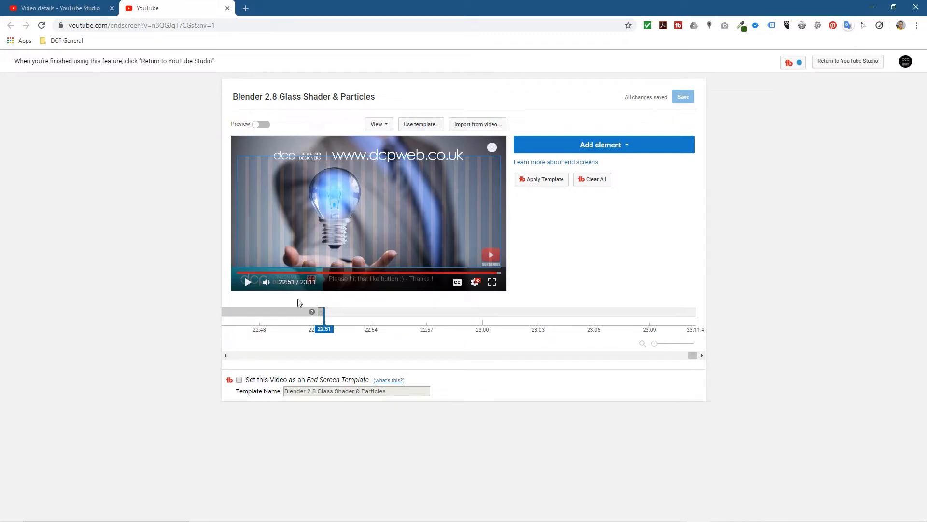
click(419, 125)
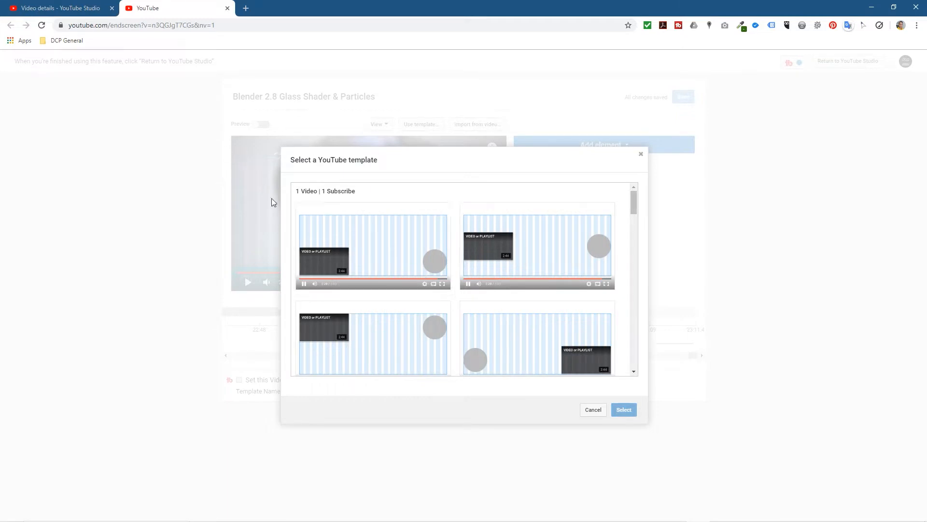
scroll(381, 256, down, 5)
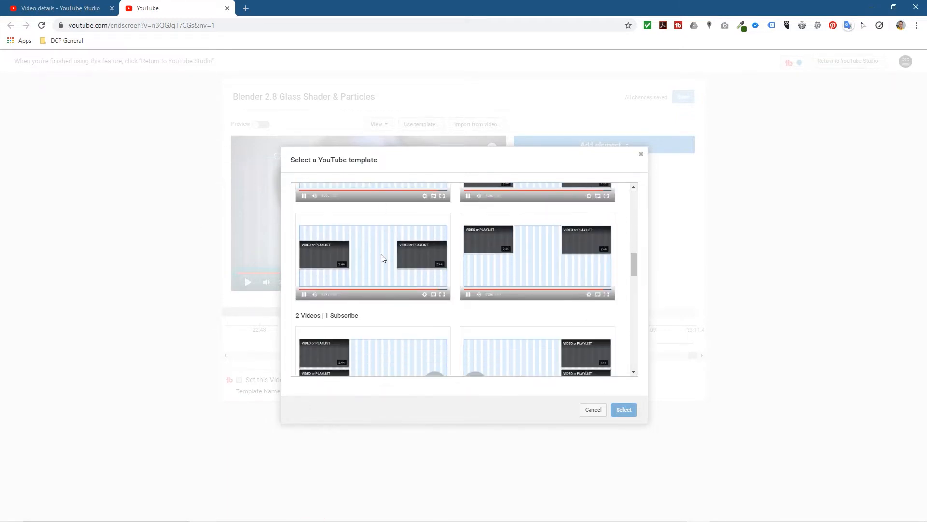
scroll(382, 258, up, 1)
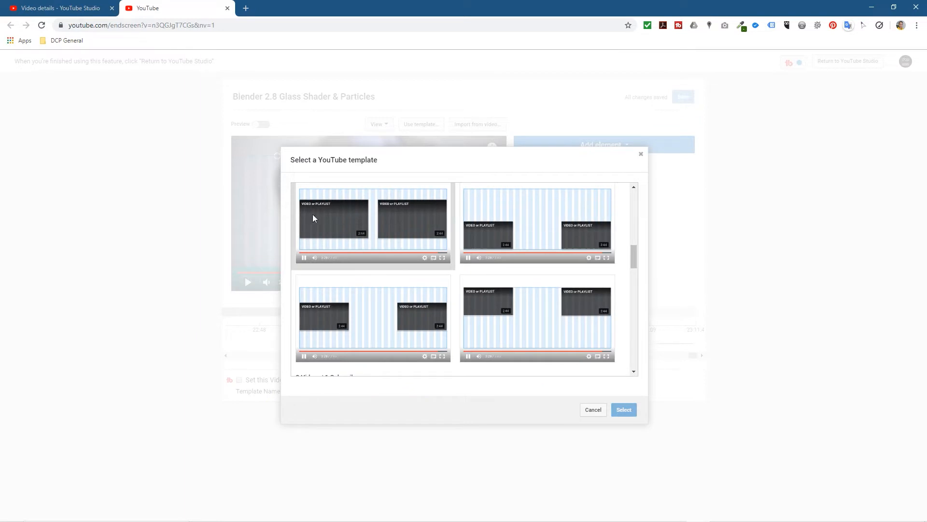
scroll(386, 252, down, 4)
scroll(389, 253, down, 5)
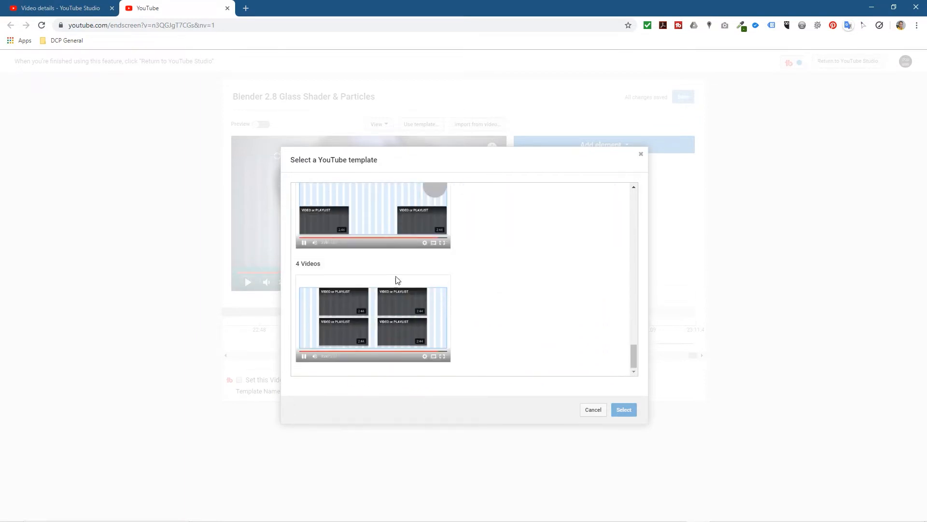
scroll(387, 284, up, 3)
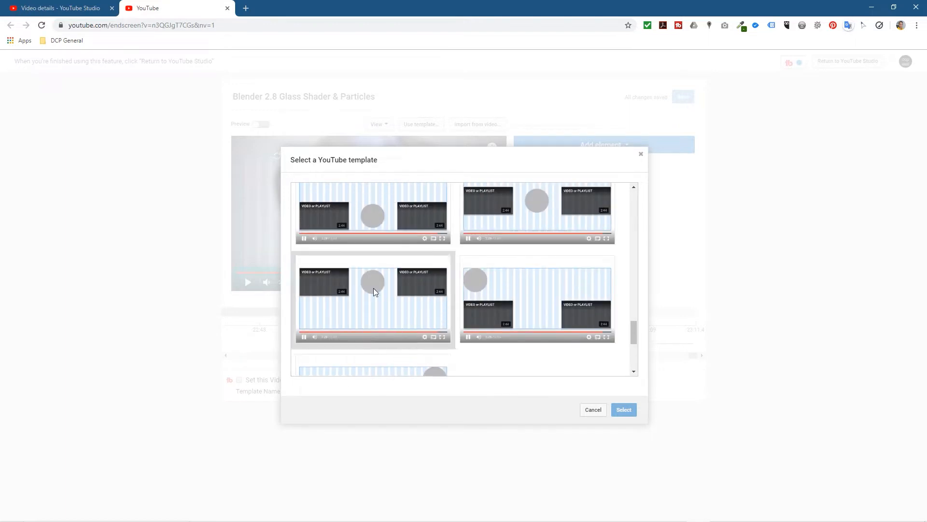
scroll(483, 304, up, 3)
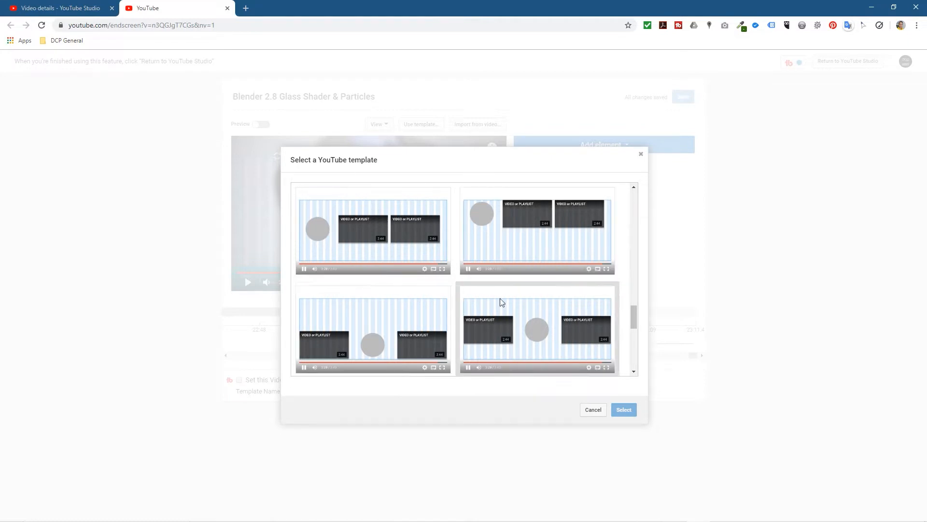
click(536, 330)
click(624, 409)
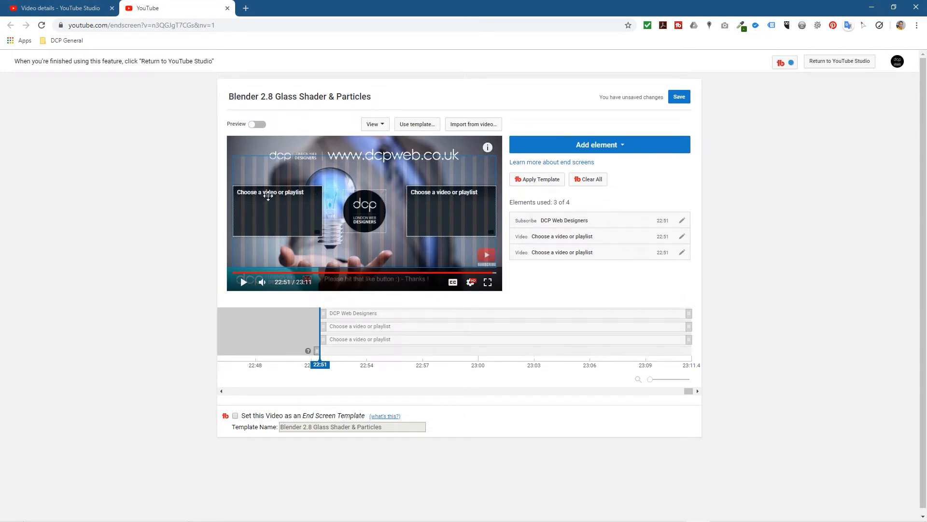
drag(267, 215, 271, 204)
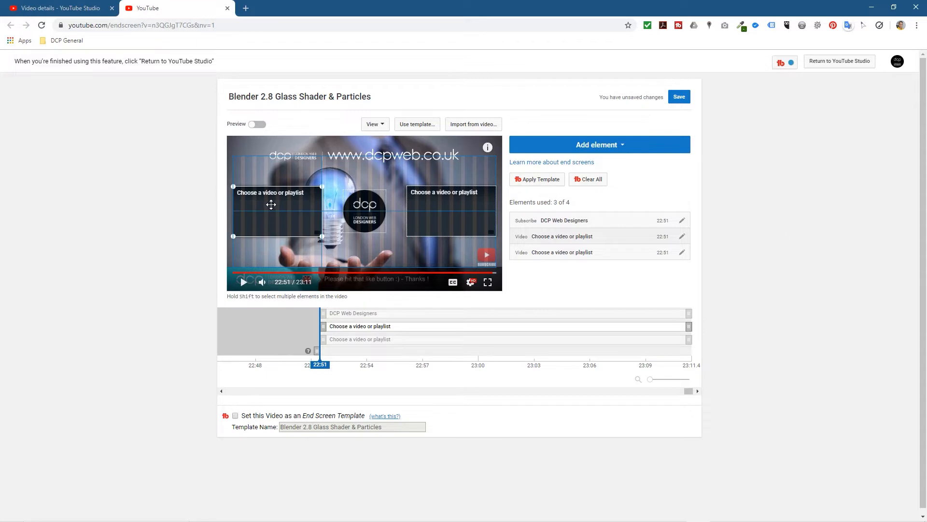
drag(269, 203, 255, 203)
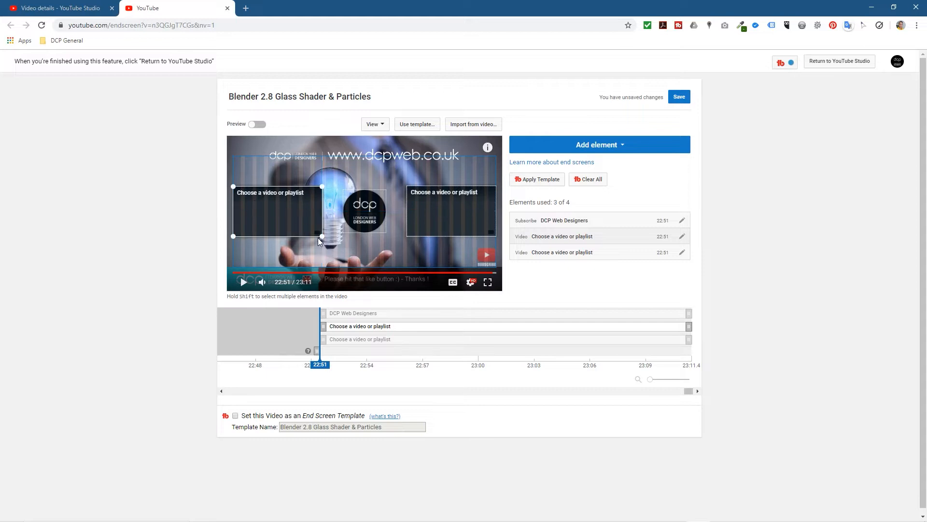
mouse_move(322, 236)
mouse_down()
mouse_move(363, 260)
mouse_move(323, 236)
mouse_up()
click(370, 211)
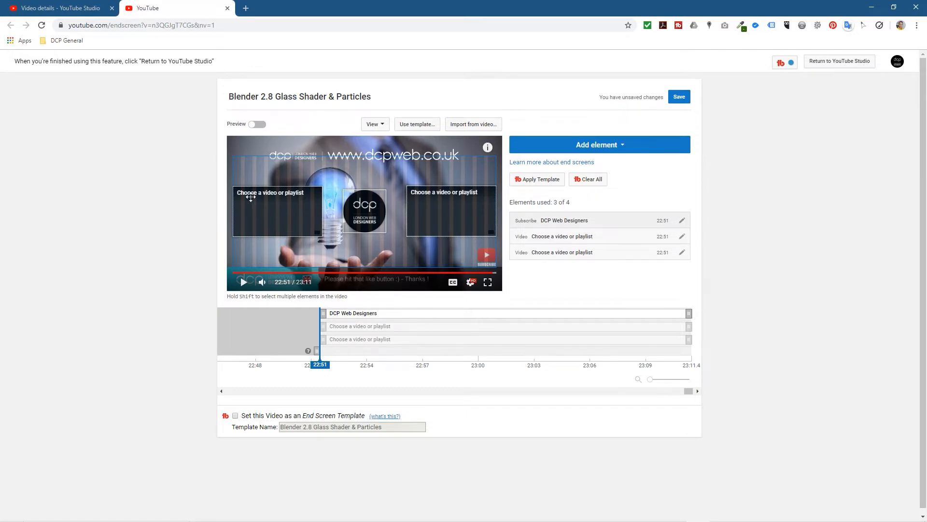
Assign the uploaded video "Blender 2.8 Planet Earth Tutorial - Part 1" to the left placeholder on the end screen.
click(279, 209)
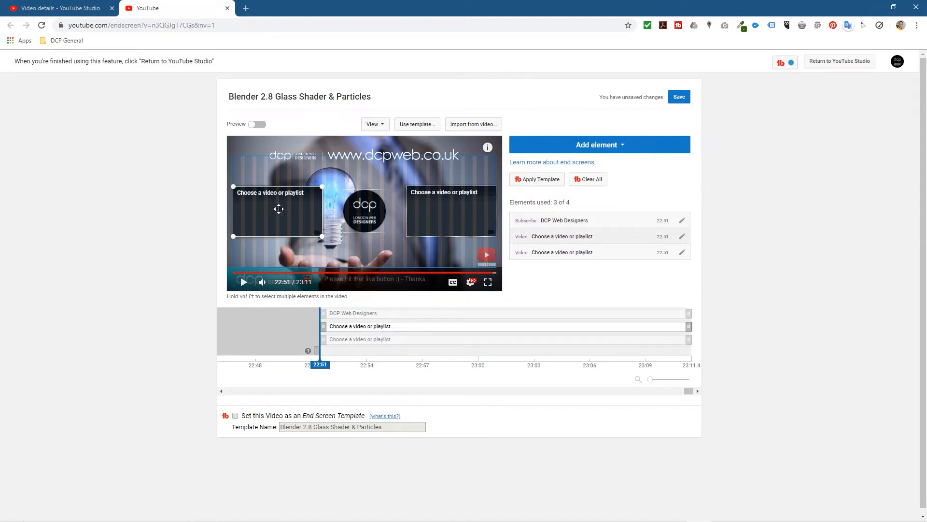
double_click(279, 208)
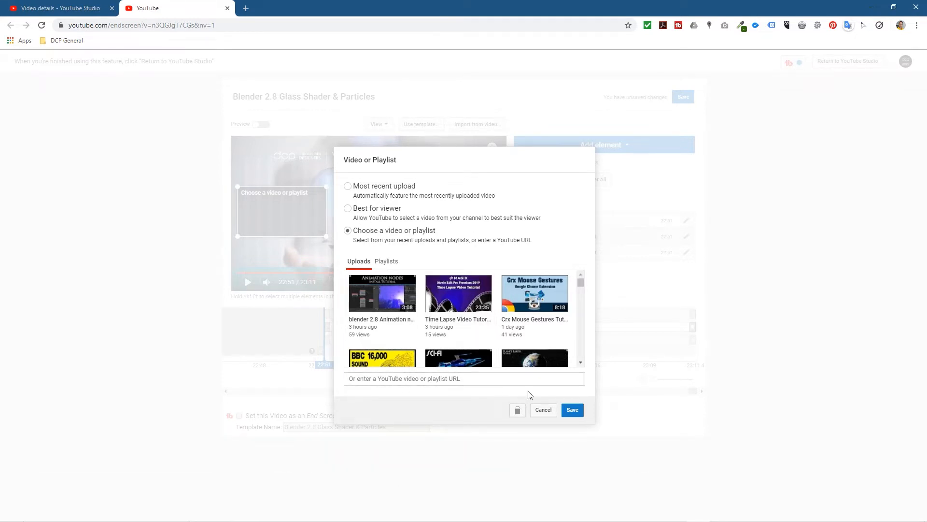
scroll(451, 304, down, 5)
scroll(450, 305, up, 5)
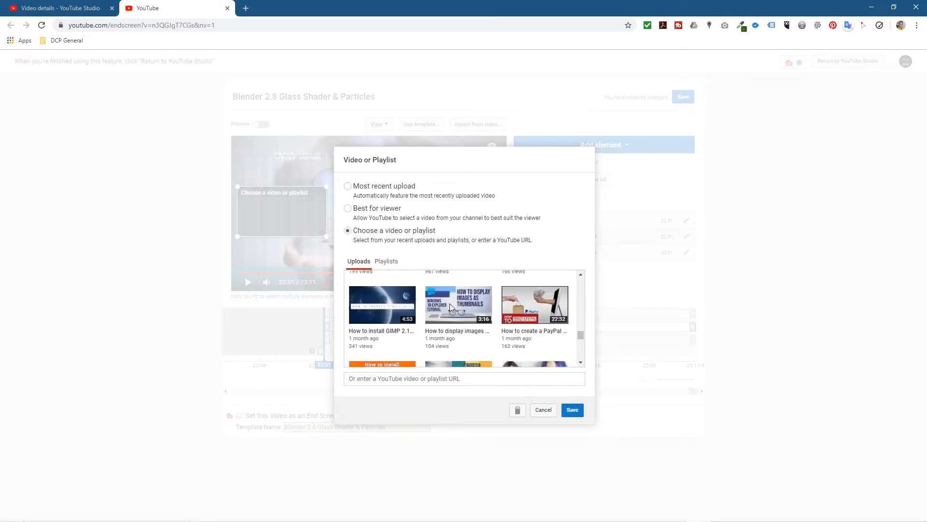
scroll(450, 308, up, 5)
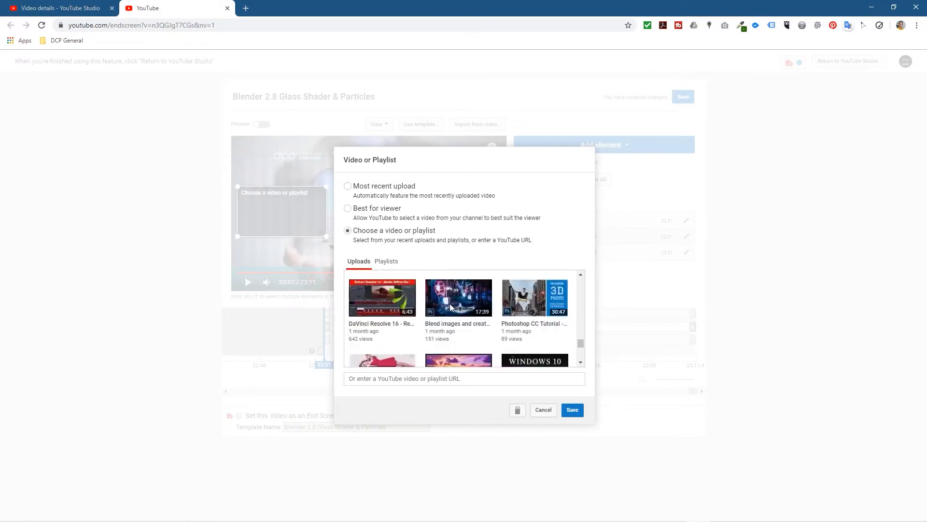
scroll(451, 307, up, 3)
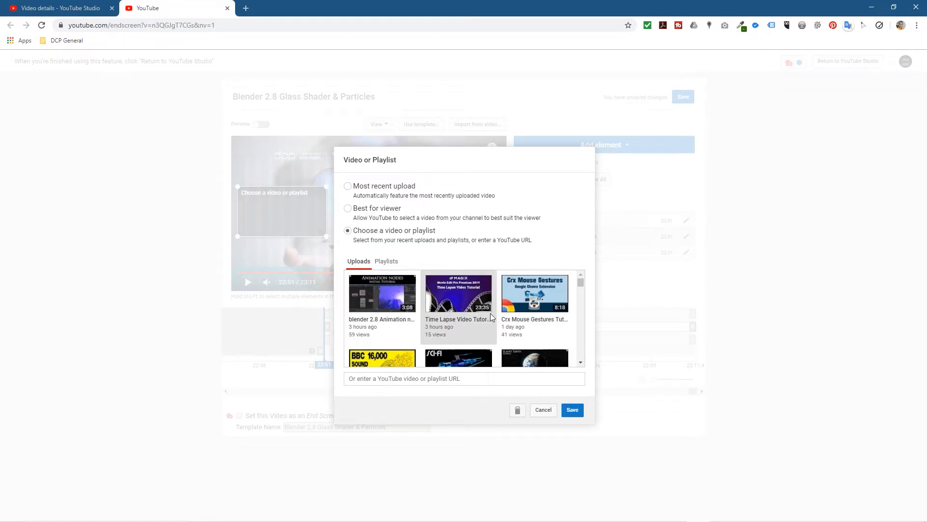
scroll(491, 316, down, 3)
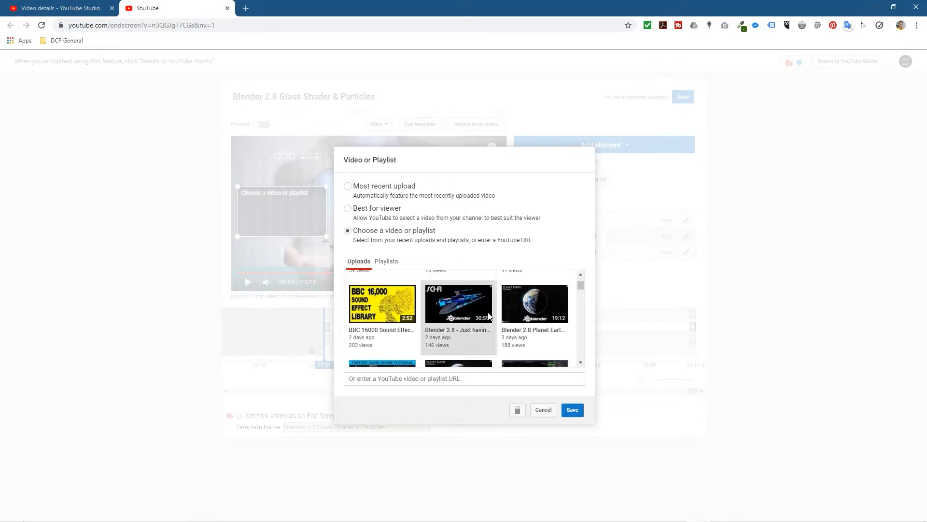
scroll(442, 329, down, 3)
click(450, 318)
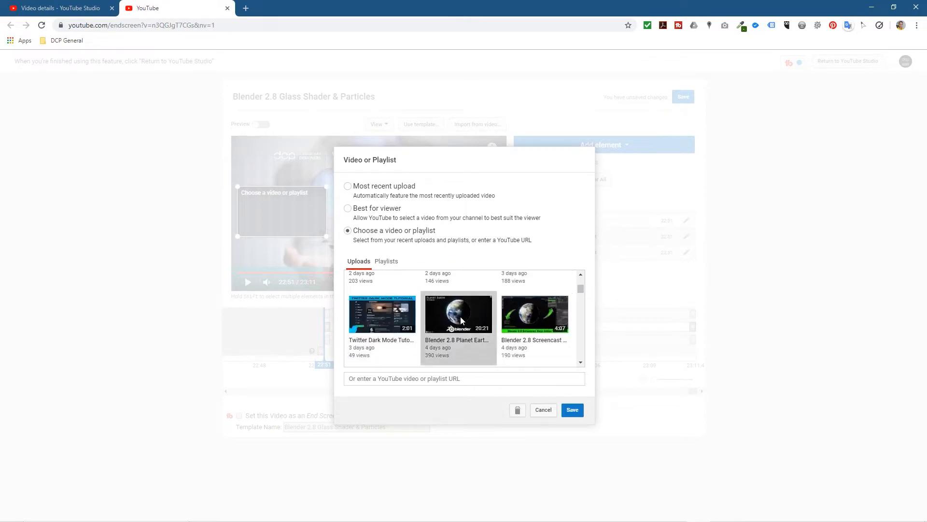
click(574, 412)
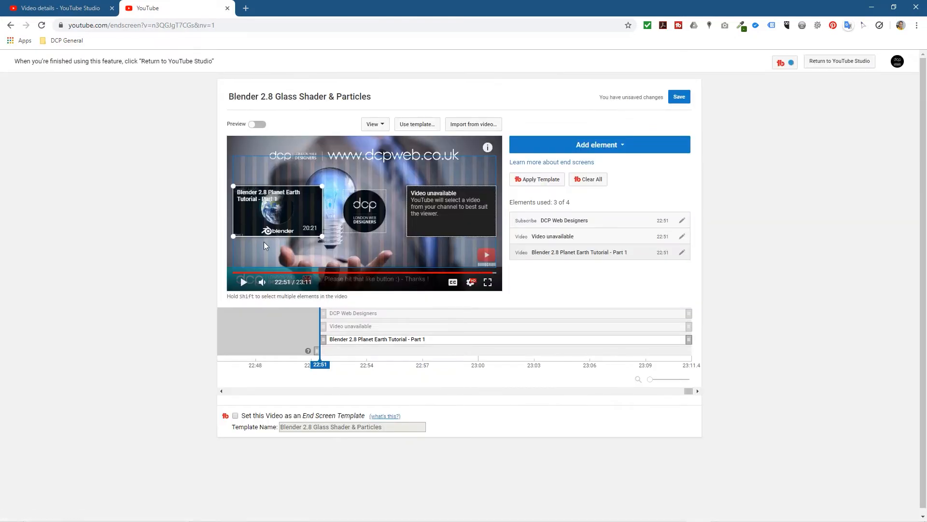
Set the right-hand video element to Best for viewer and save the end screen.
click(445, 207)
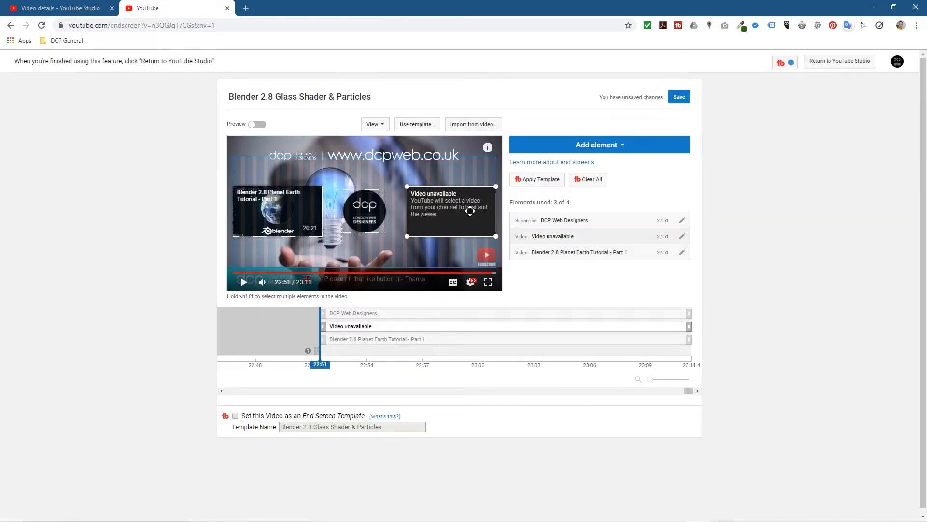
double_click(461, 208)
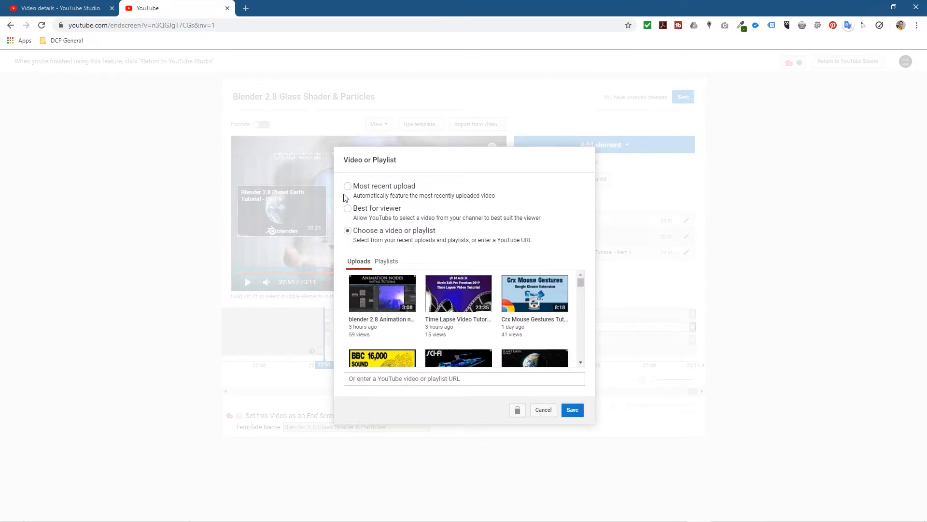
click(354, 188)
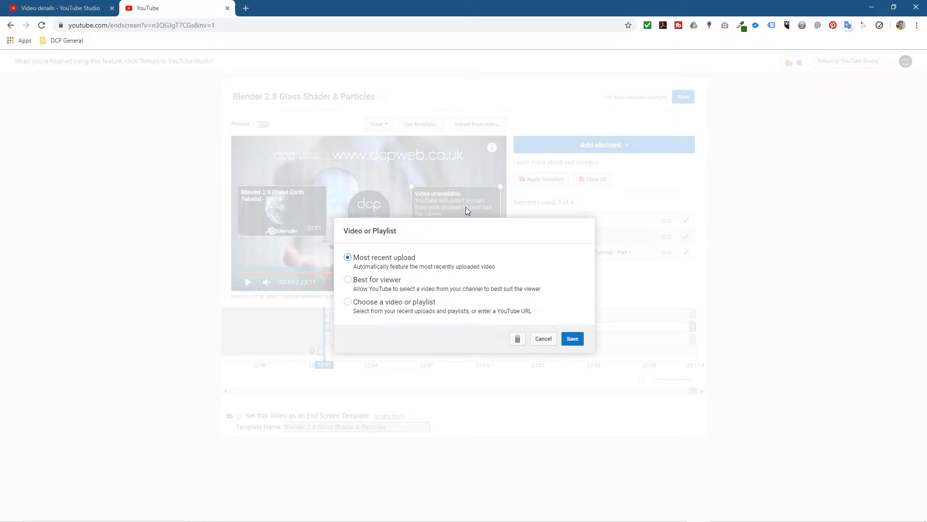
click(348, 280)
click(572, 339)
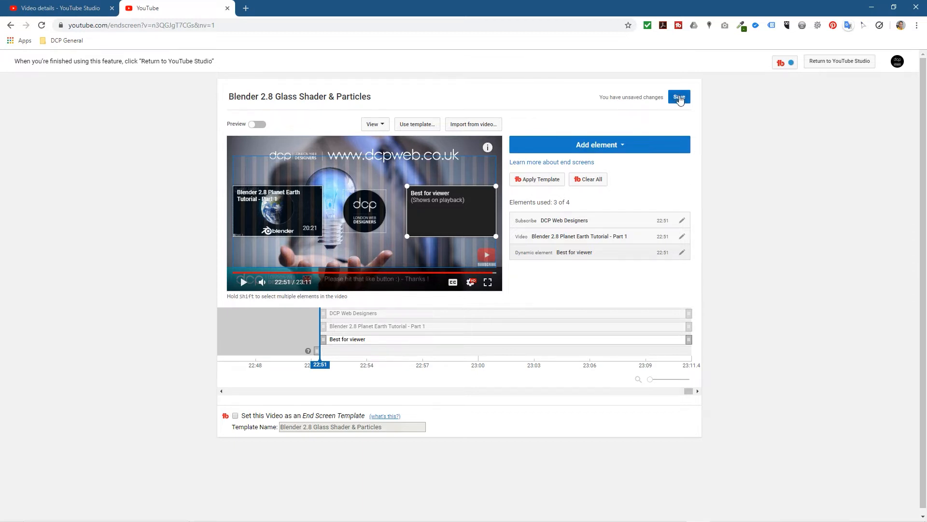
click(680, 98)
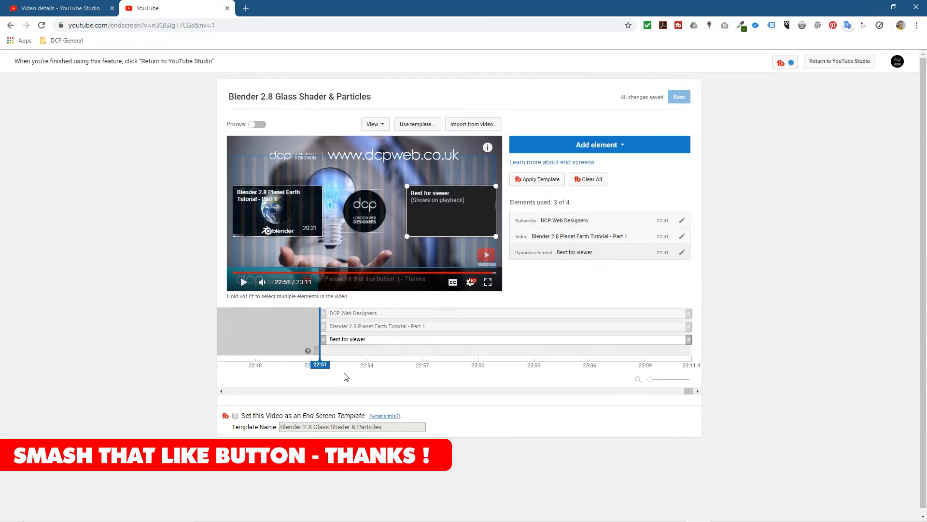
Stagger the start times so the Best for viewer element appears after the Planet Earth video and the subscribe element last, and preview the playback.
drag(323, 367, 587, 365)
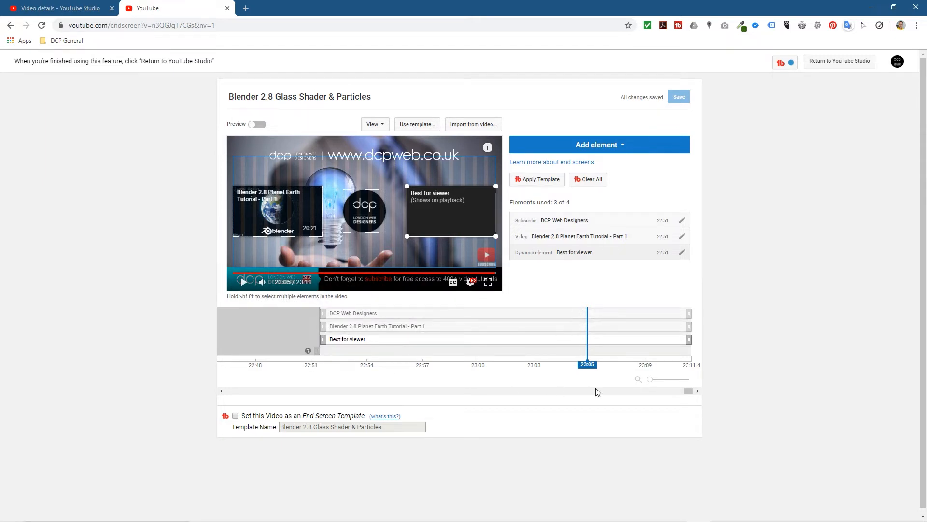
drag(583, 366, 541, 355)
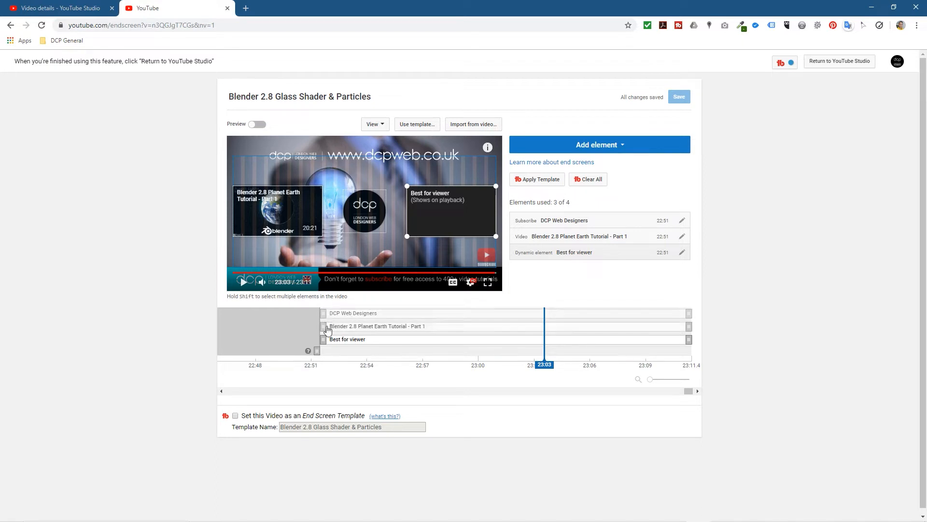
drag(323, 325, 321, 325)
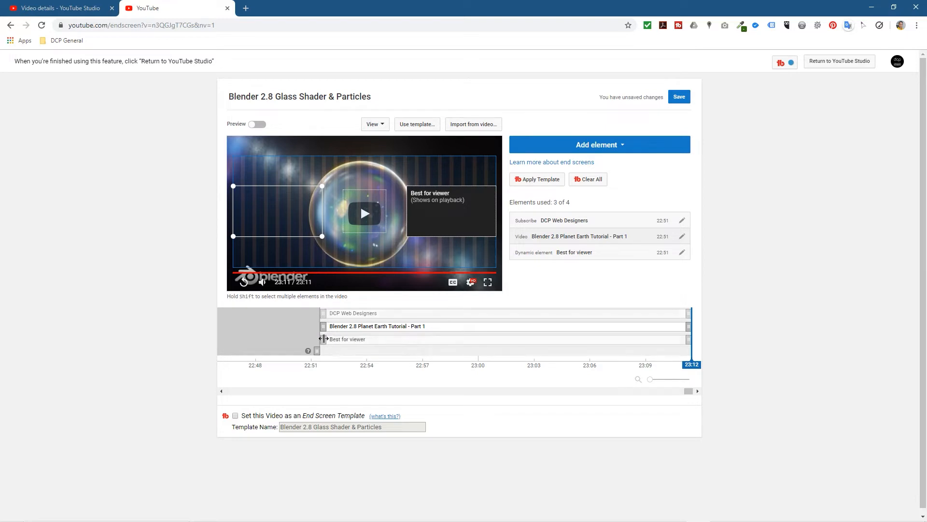
drag(324, 338, 343, 313)
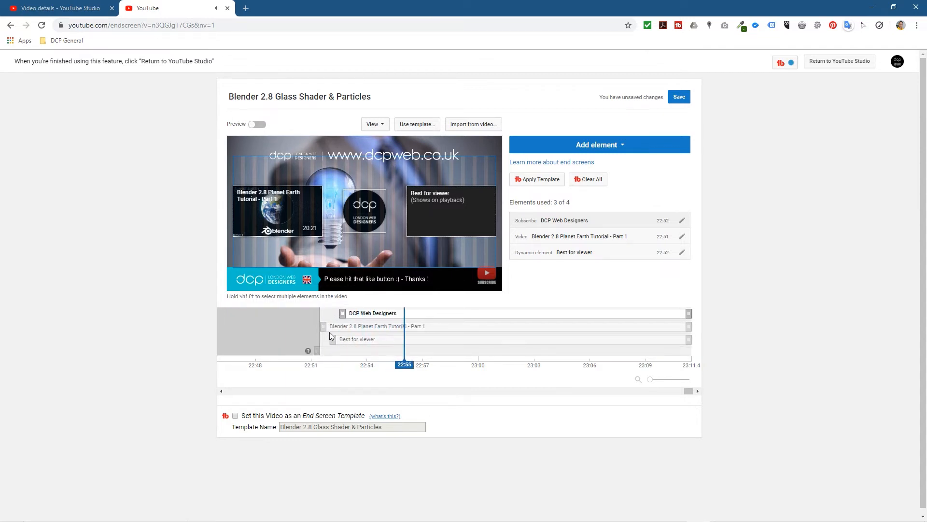
click(306, 366)
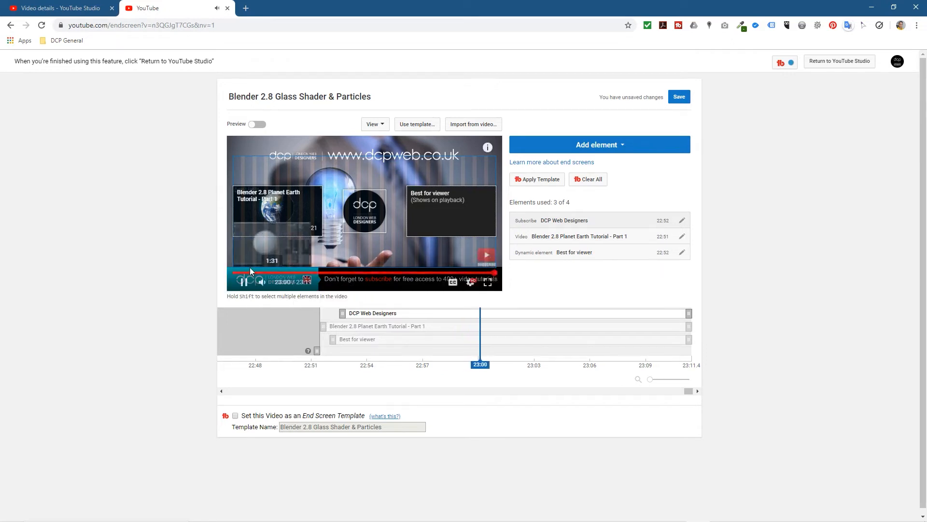
click(241, 282)
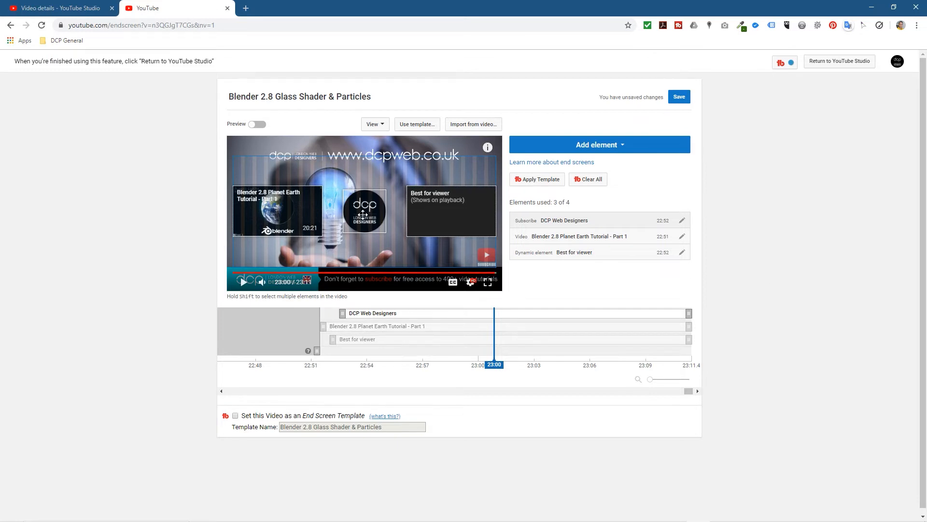
Stagger the element starts so the subscribe element follows the Planet Earth video and Best for viewer comes last, and save the end screen.
drag(343, 312, 343, 341)
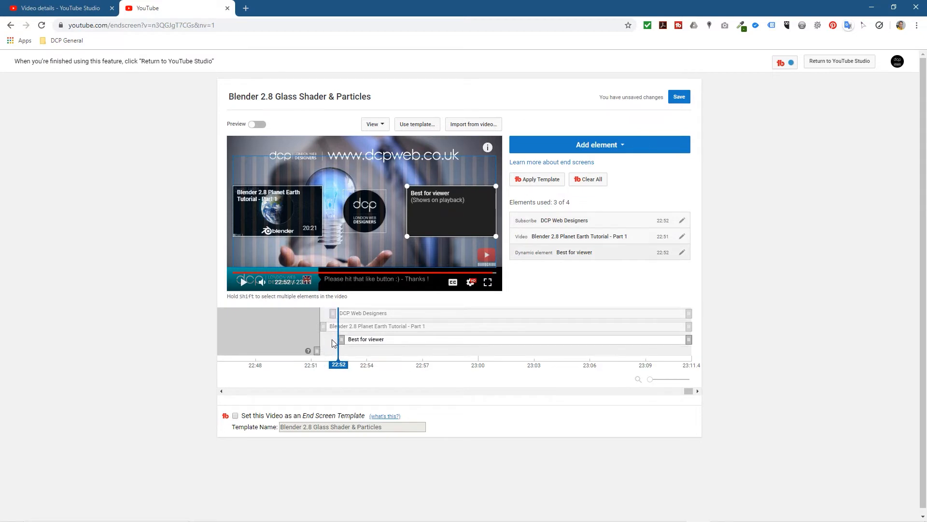
drag(342, 368, 308, 363)
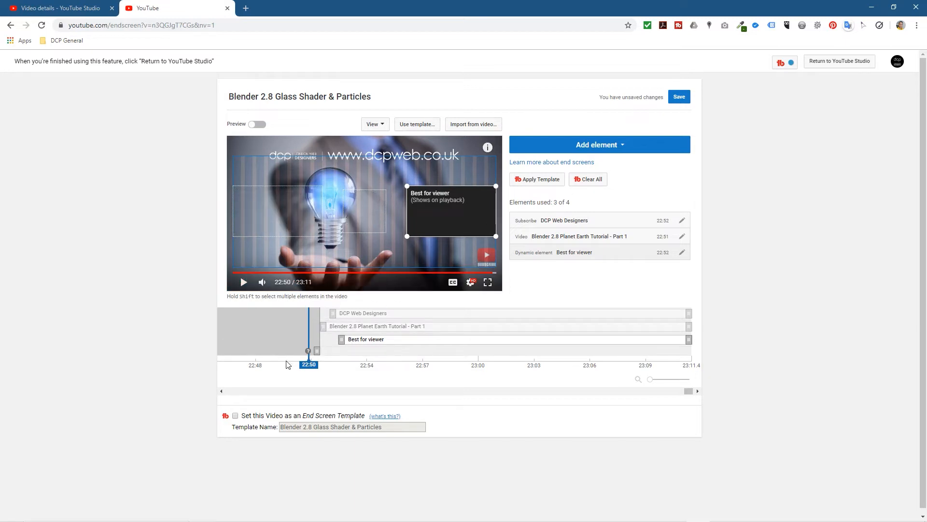
click(244, 282)
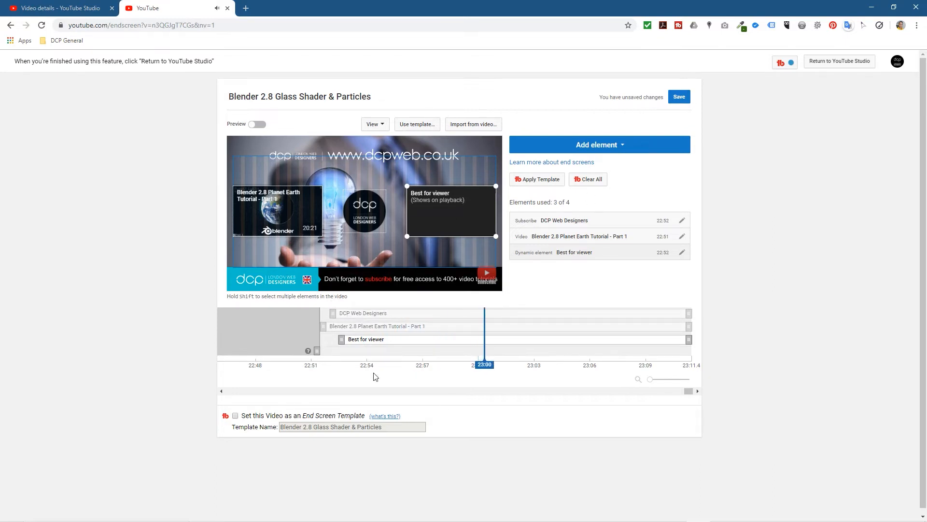
click(327, 211)
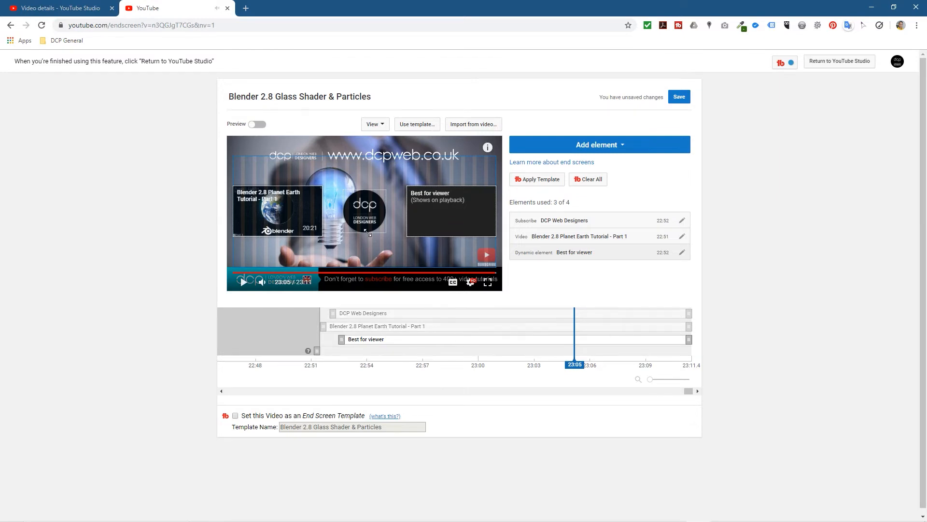
click(681, 98)
click(446, 186)
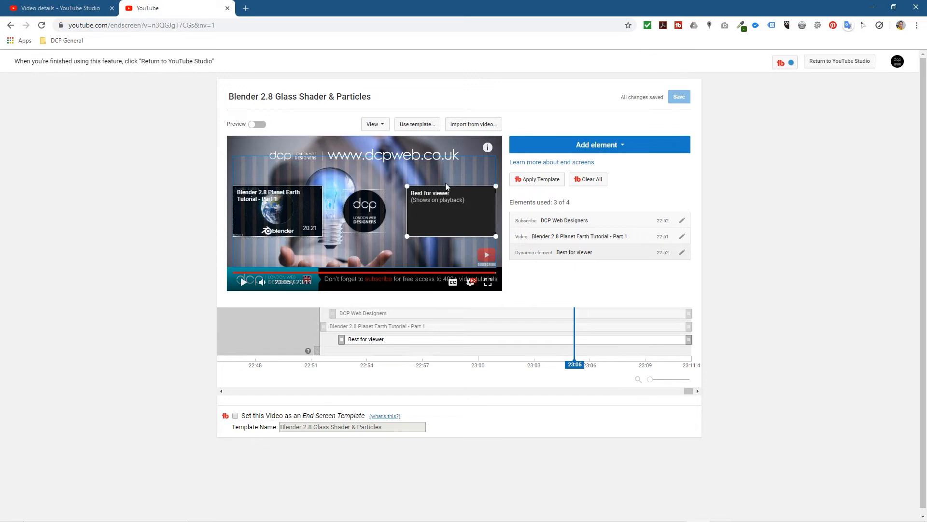
Close the end screen editor and look over the video's details page, including its tags and recommended tags.
click(227, 9)
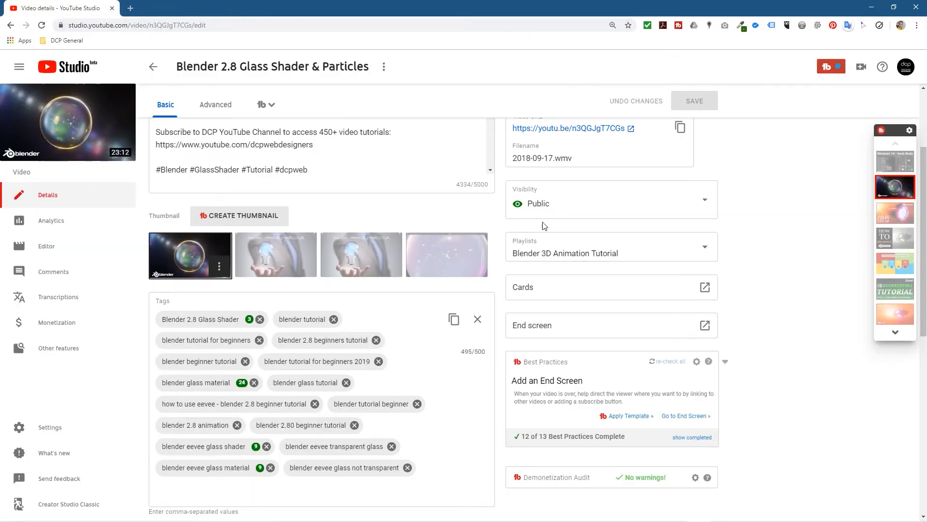
scroll(544, 433, down, 8)
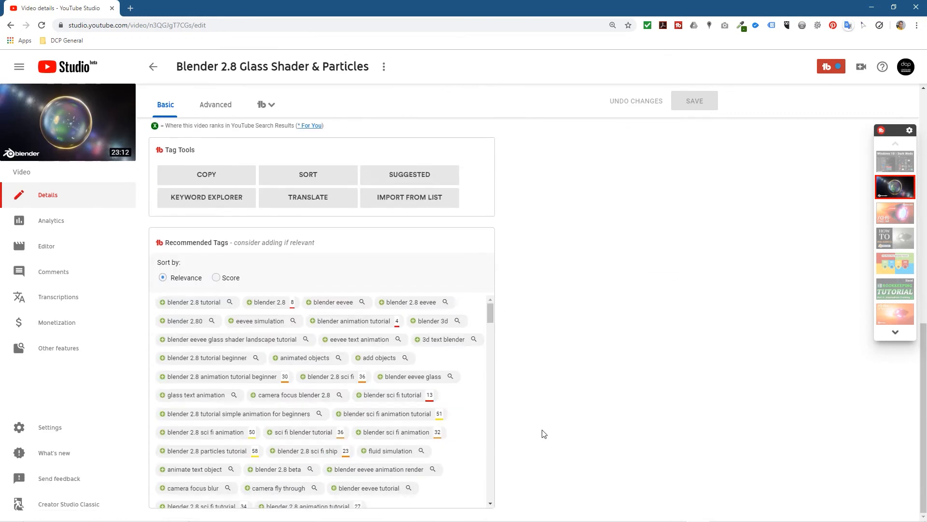
scroll(545, 433, up, 10)
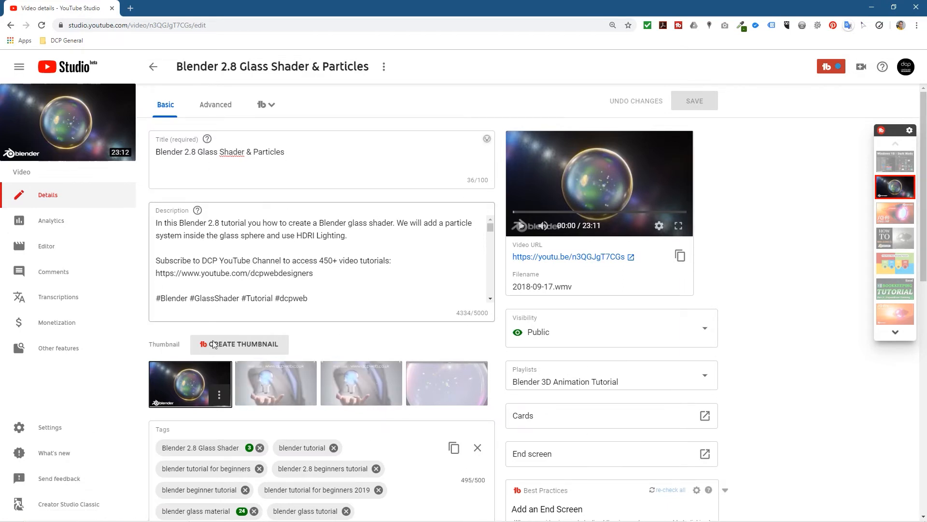
scroll(236, 288, down, 5)
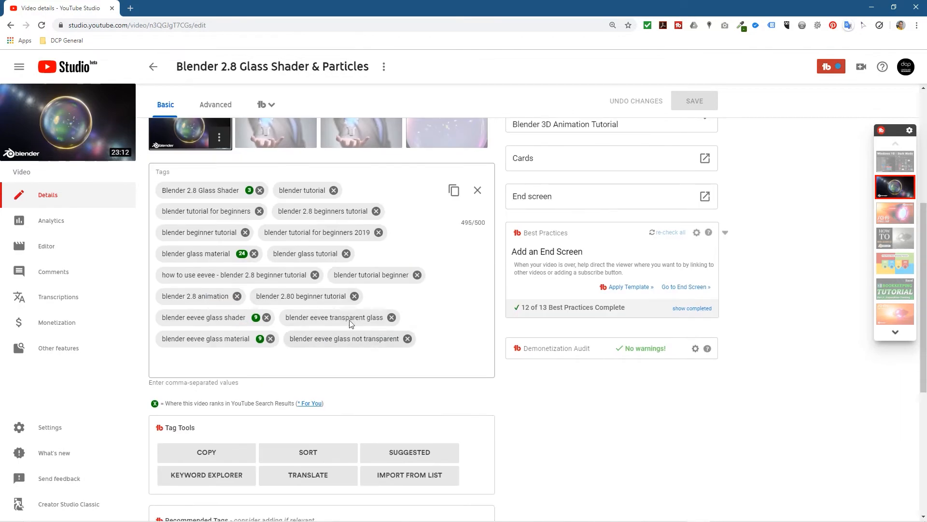
scroll(368, 342, up, 1)
scroll(389, 385, up, 4)
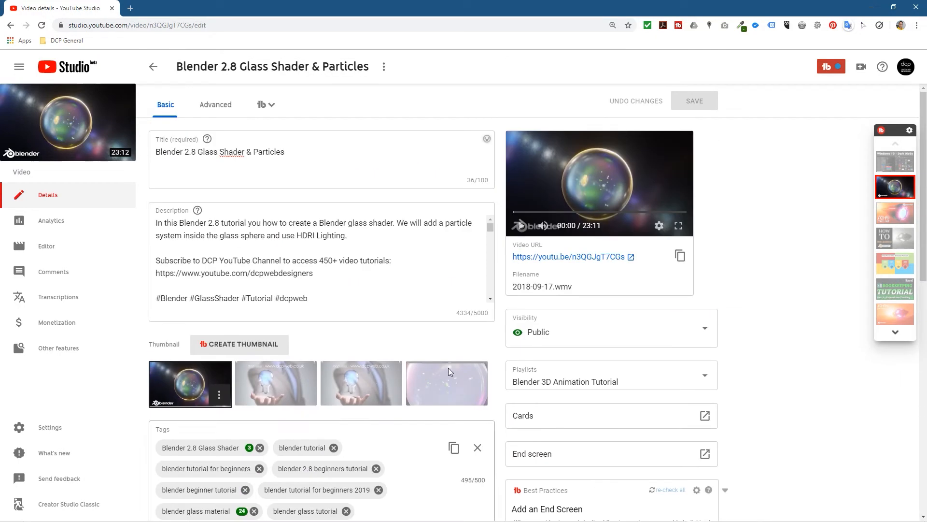
Open the DCP Web Designers channel in a new browser tab and show its uploaded videos.
click(131, 9)
text(you)
key(Return)
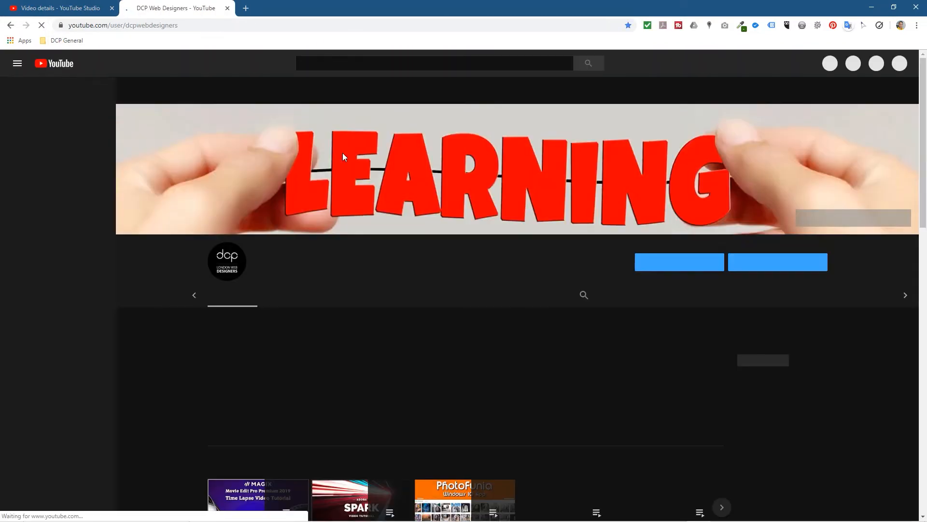
click(283, 269)
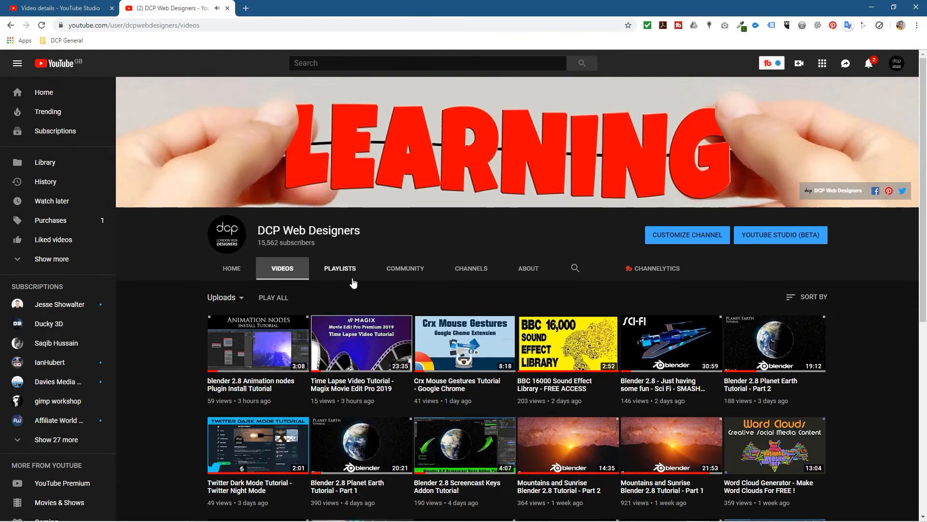
Look through the channel's uploaded videos from newest to older ones and return to the start of the list.
scroll(360, 281, down, 7)
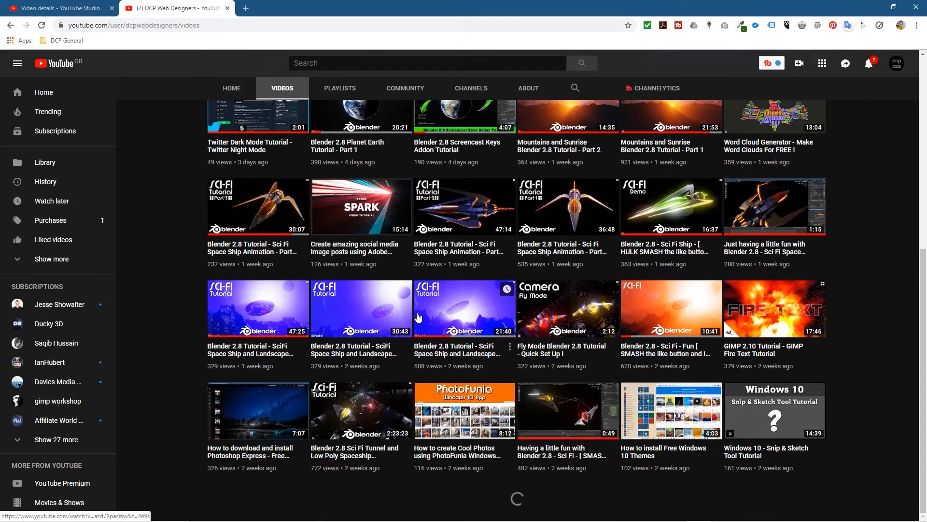
scroll(418, 317, down, 10)
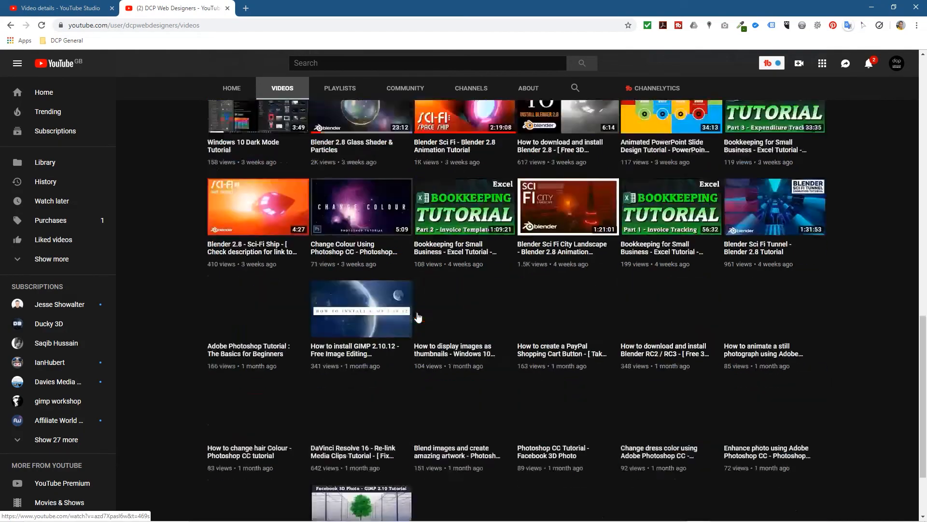
scroll(418, 317, down, 3)
scroll(418, 317, down, 8)
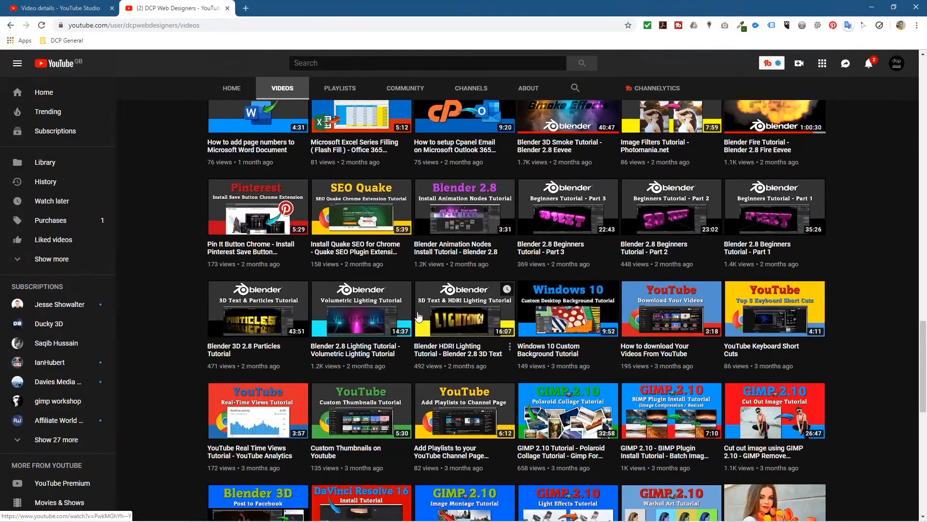
scroll(419, 317, down, 9)
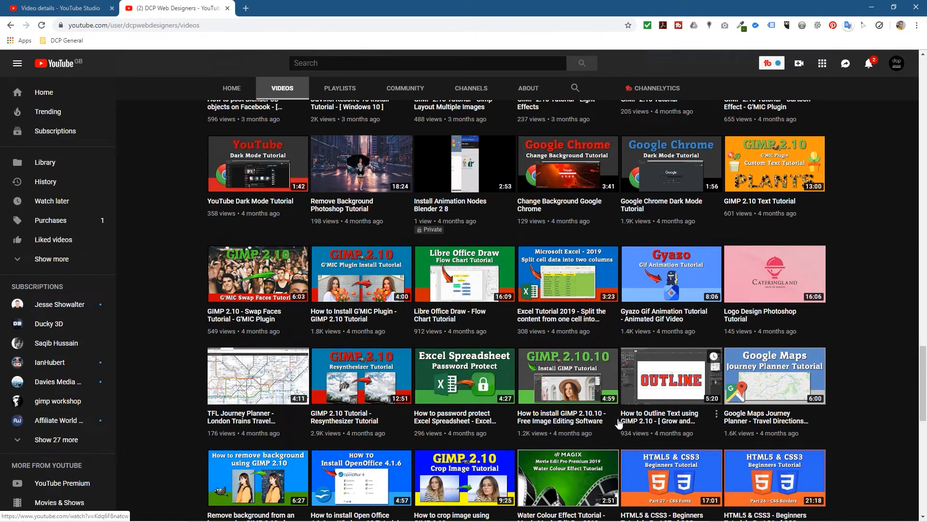
scroll(433, 439, down, 15)
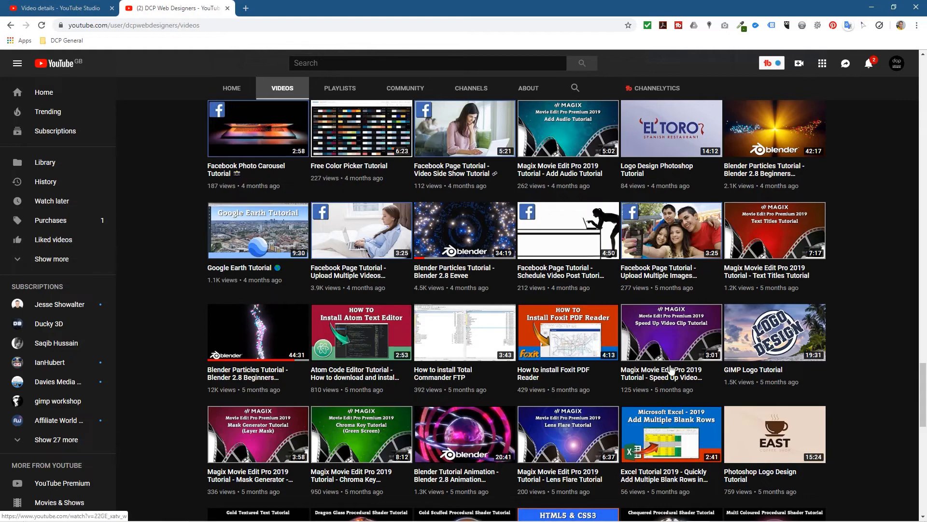
scroll(464, 309, down, 9)
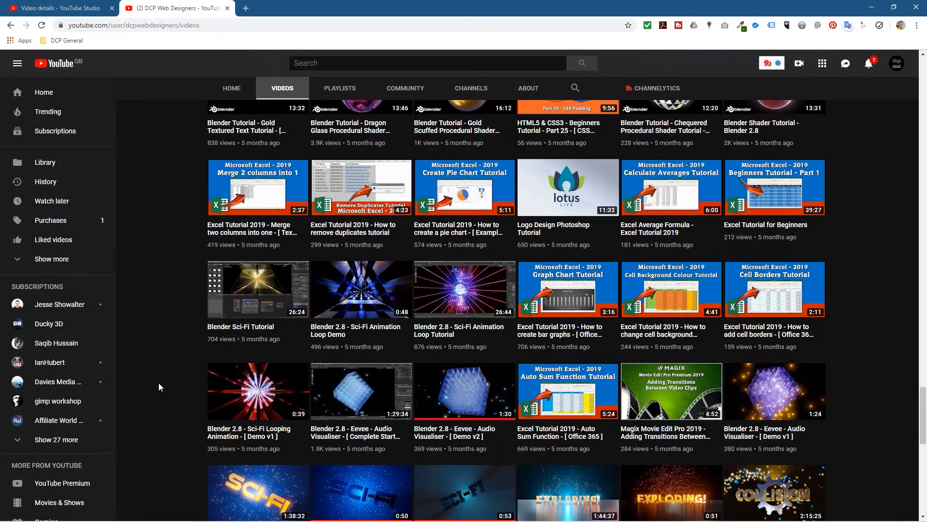
scroll(159, 382, up, 20)
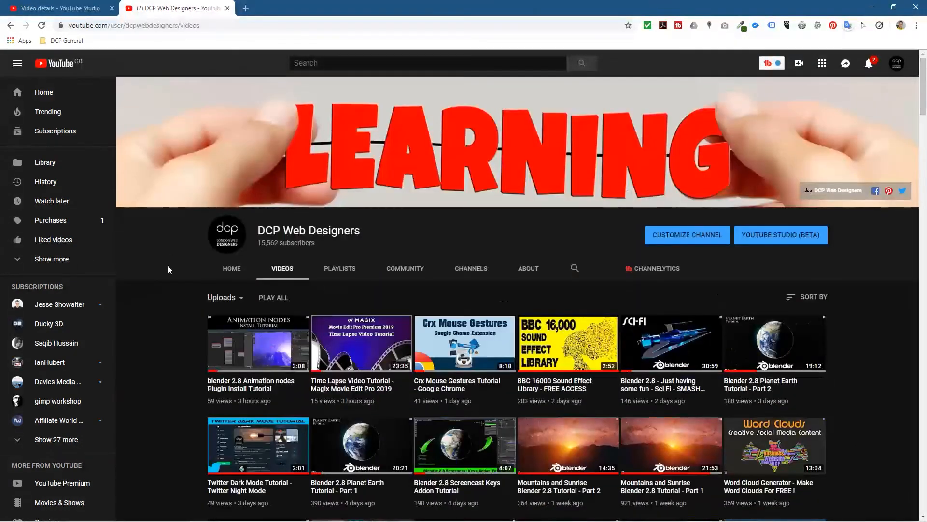
Open the channel's Blender 3D Animation Tutorial playlist and look through its videos.
click(338, 273)
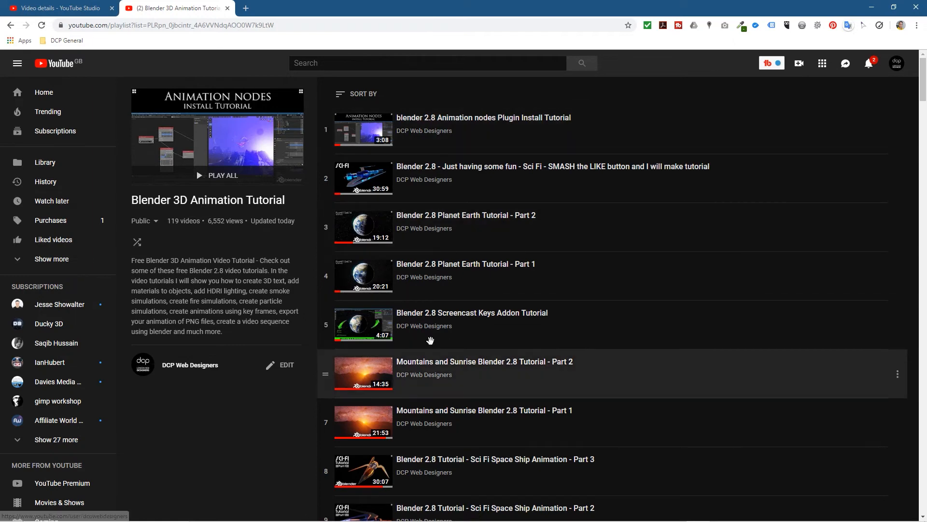
scroll(551, 421, down, 4)
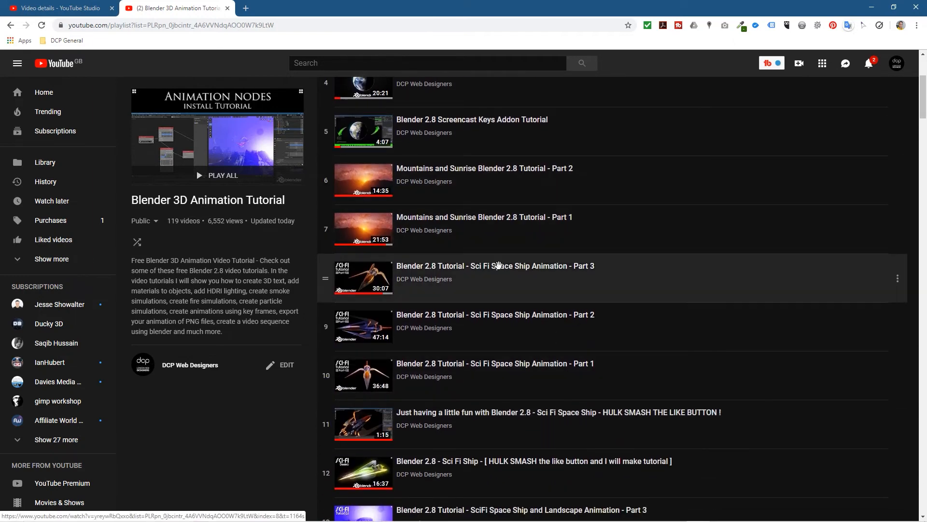
scroll(497, 382, down, 3)
scroll(452, 368, down, 8)
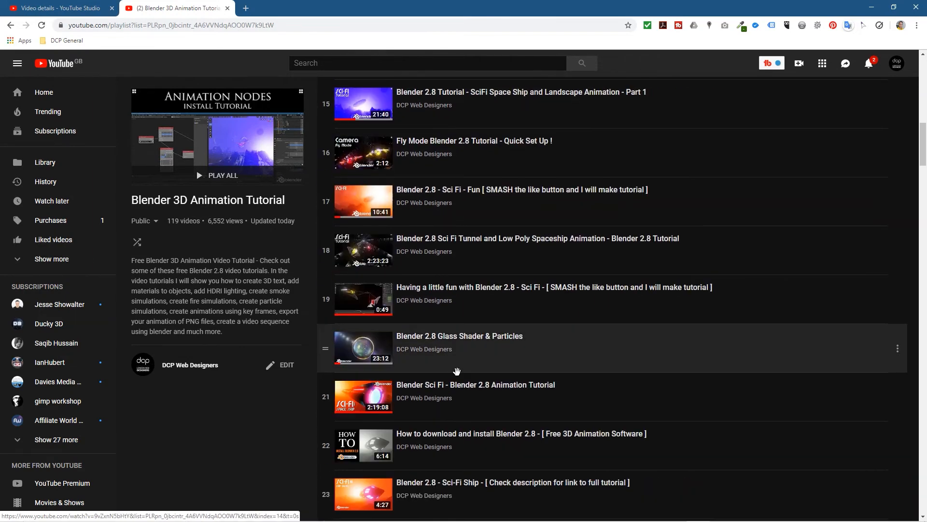
scroll(482, 415, down, 8)
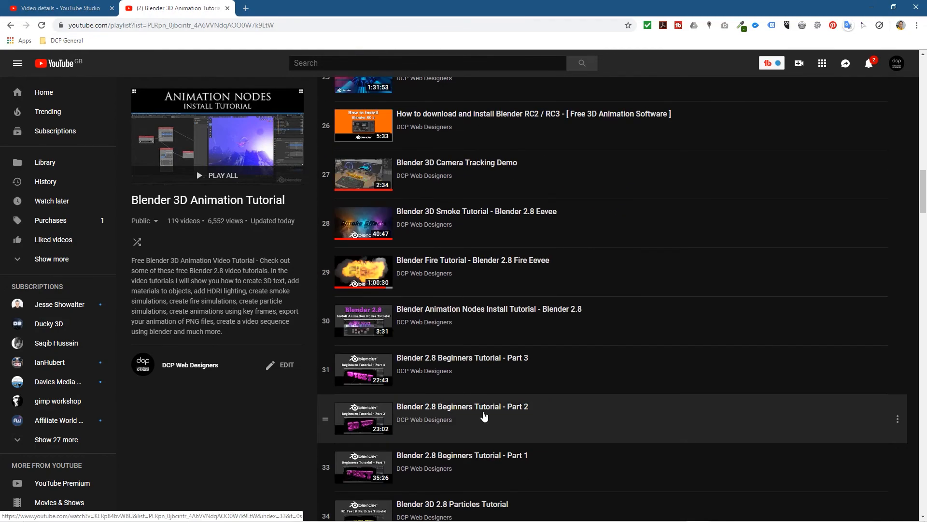
scroll(483, 417, down, 12)
scroll(484, 416, down, 12)
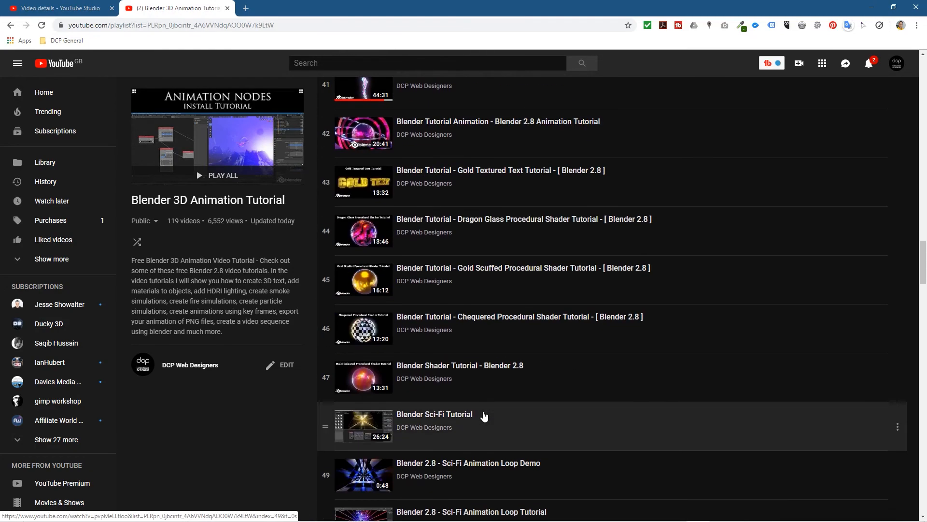
scroll(485, 413, down, 6)
Find Blender 2.8 Glass Shader & Particles in the playlist and open it in a new browser tab.
scroll(484, 413, up, 14)
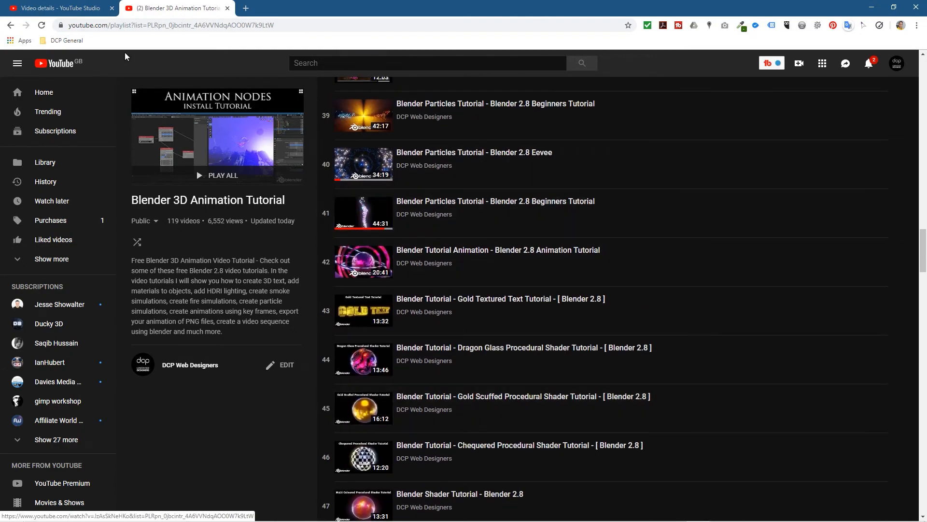
scroll(405, 312, up, 8)
scroll(403, 309, down, 15)
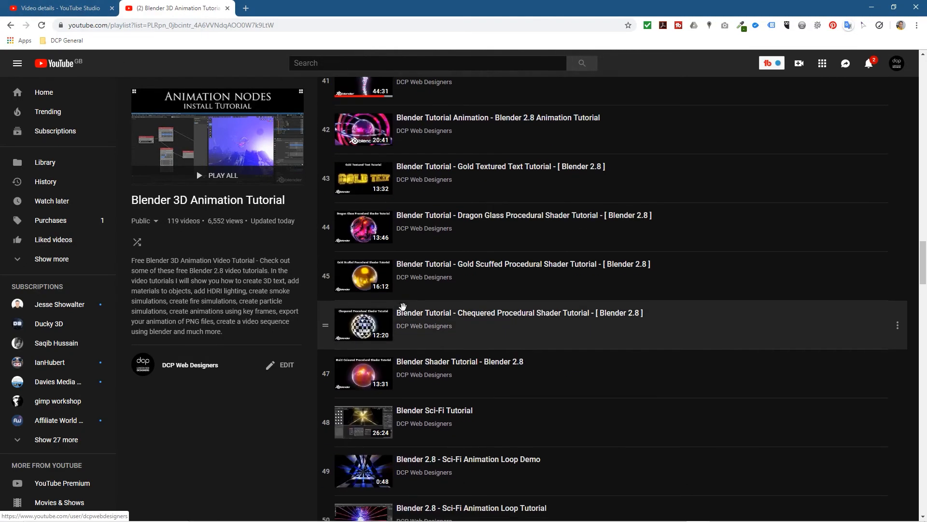
scroll(403, 307, up, 8)
scroll(403, 309, up, 20)
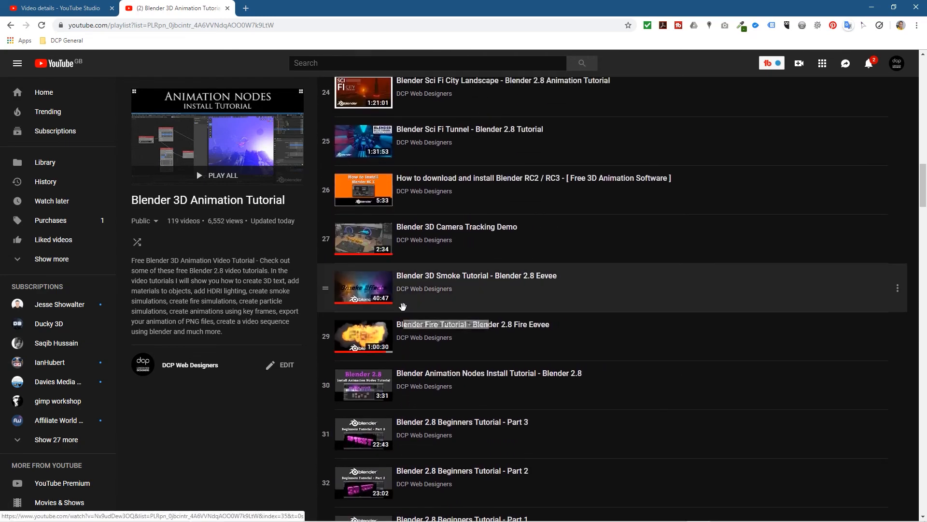
scroll(405, 299, up, 1)
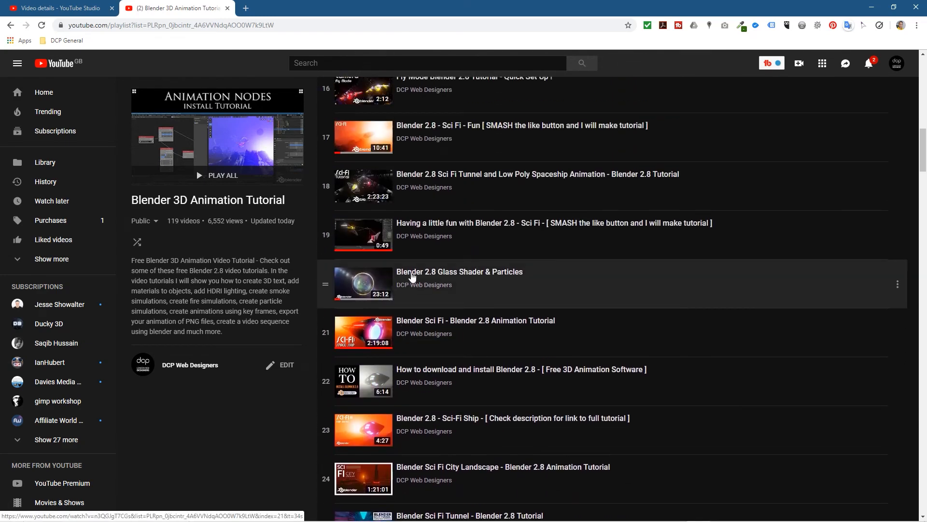
middle_click(412, 277)
scroll(412, 277, up, 1)
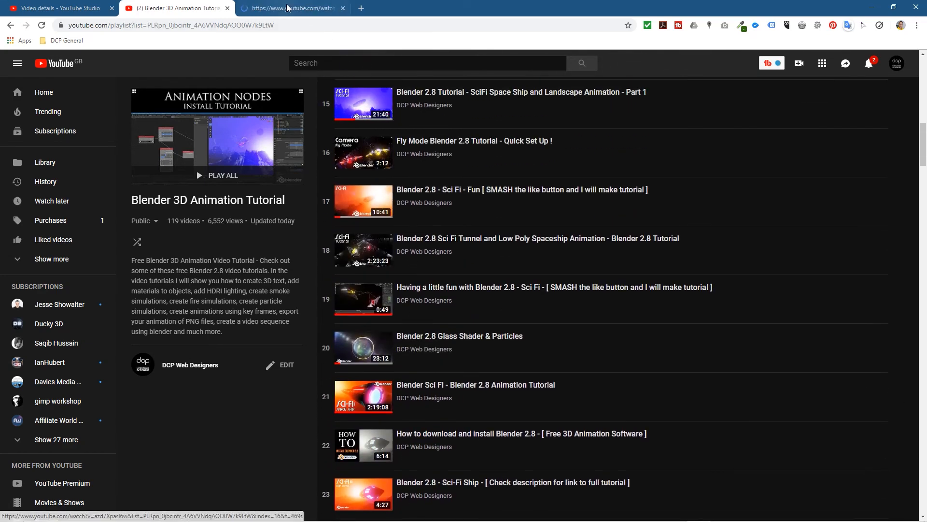
click(288, 9)
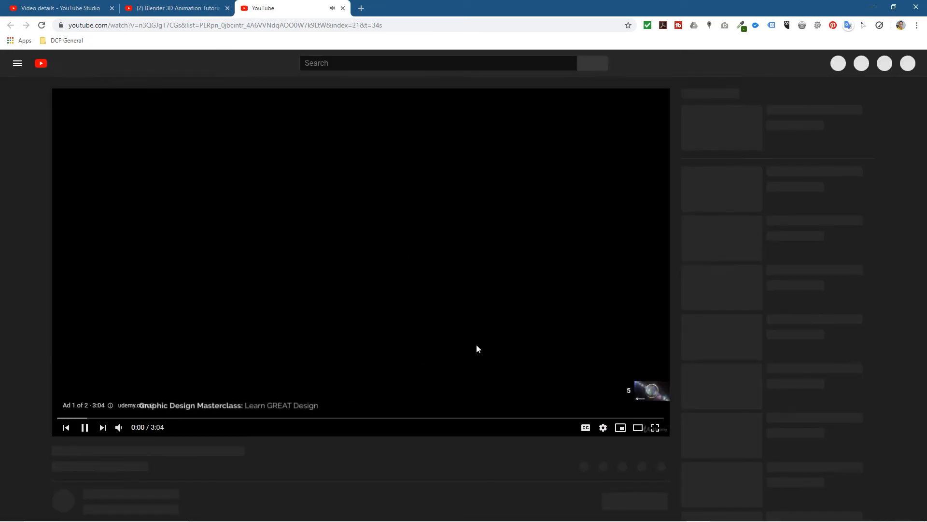
Skip the ads, play the Glass Shader video's end screen and follow its Blender 2.8 Planet Earth Tutorial - Part 1 element.
click(645, 390)
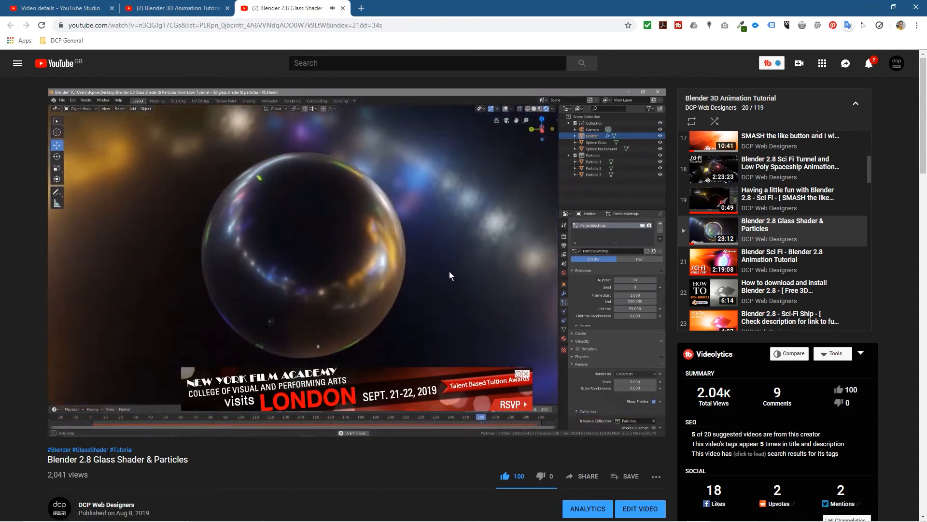
click(526, 374)
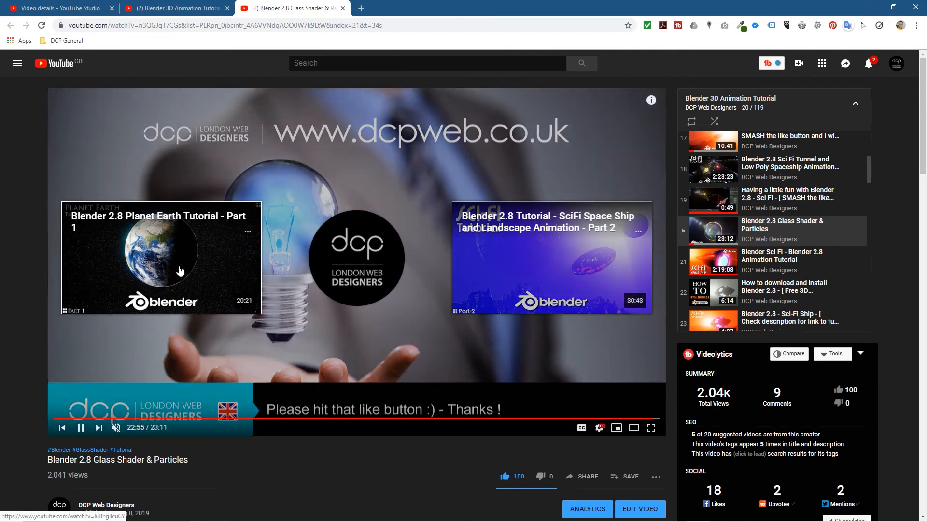
mouse_move(344, 260)
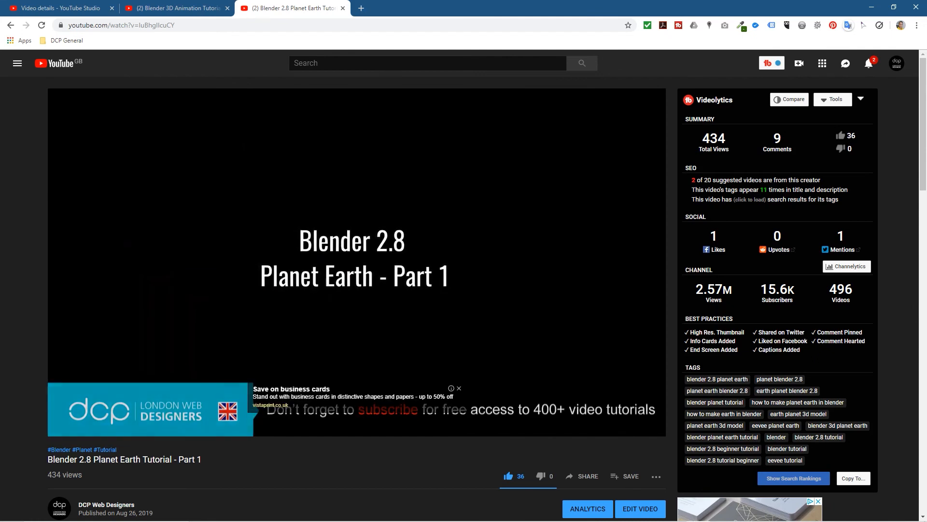
Dismiss the banner ad on the Planet Earth video and minimise the browser window.
click(459, 388)
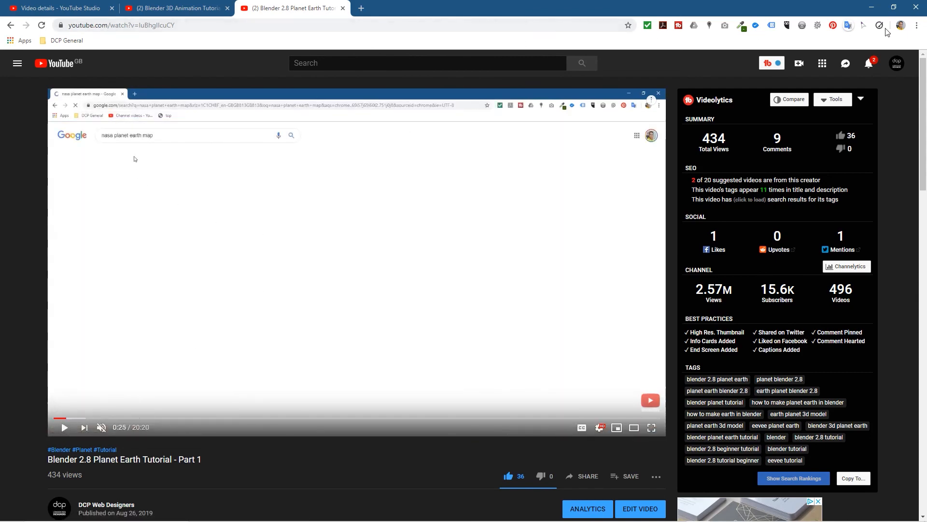
click(872, 8)
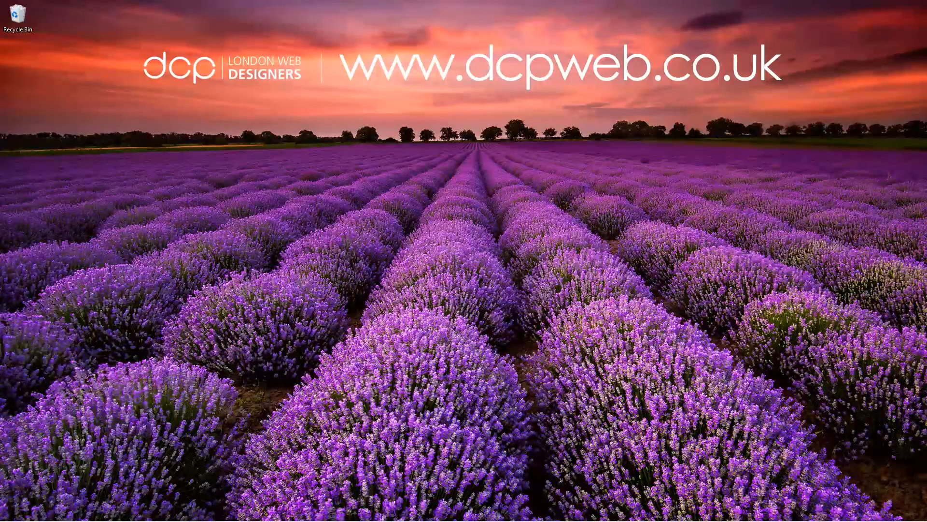